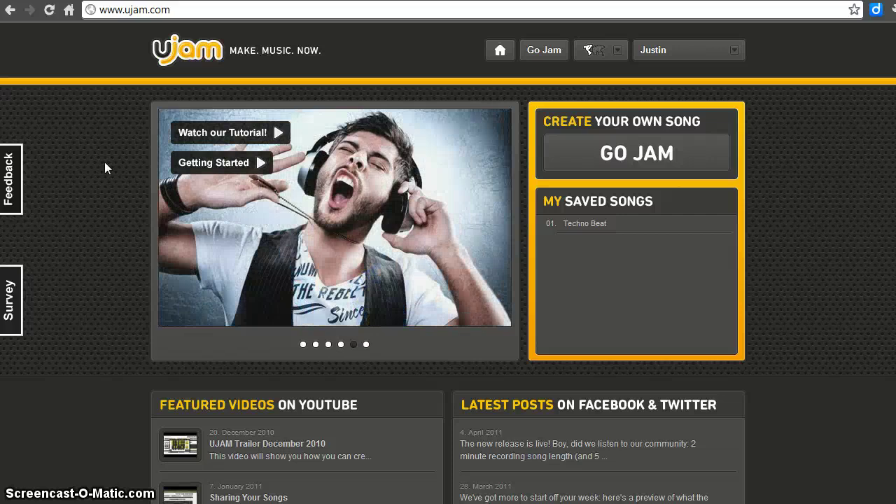
Look over the home page and open the song creator to make a new song
click(350, 155)
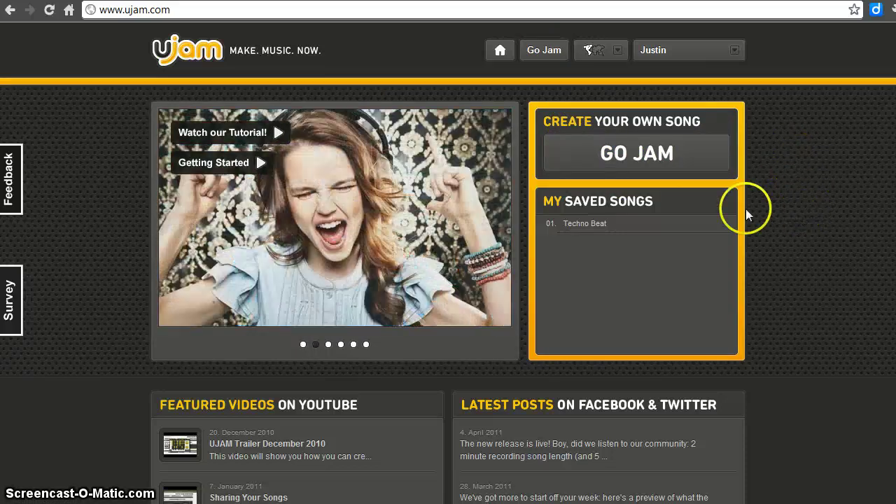
mouse_move(610, 240)
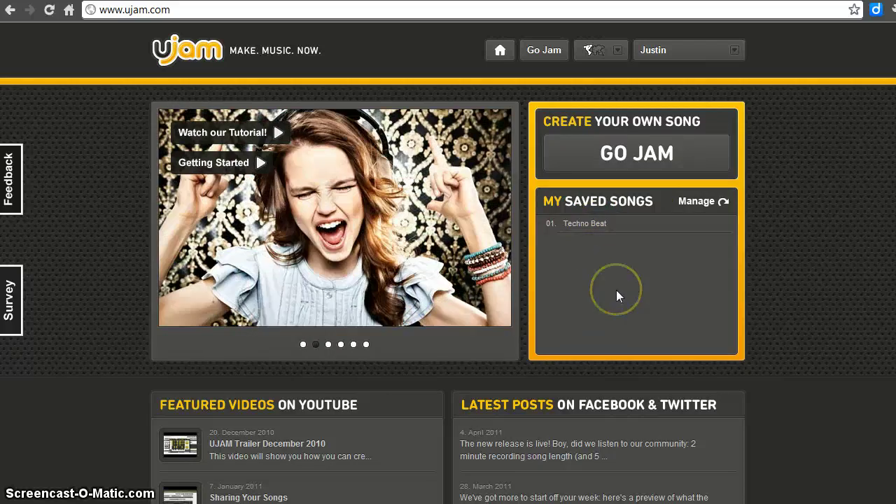
scroll(845, 270, down, 3)
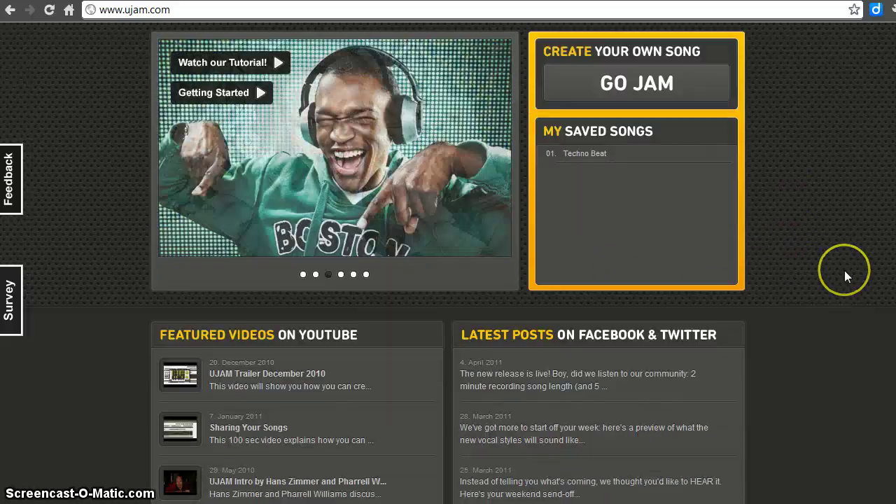
scroll(845, 277, down, 1)
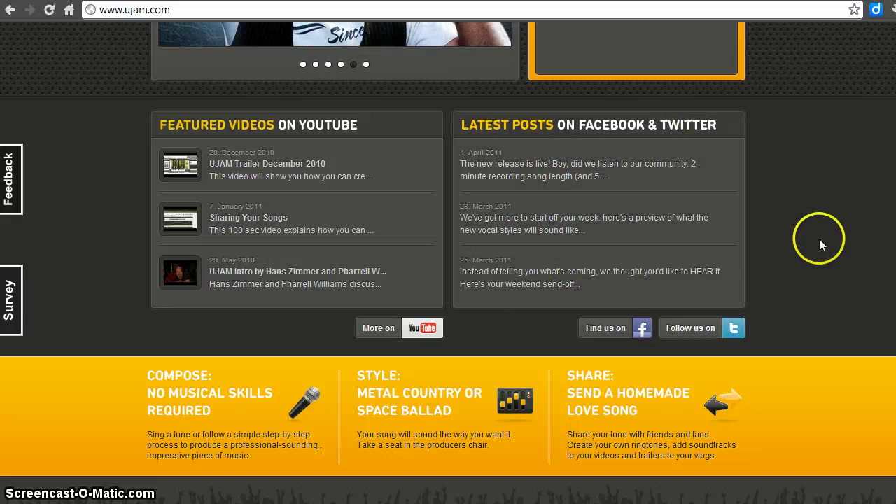
scroll(820, 239, up, 2)
scroll(827, 240, up, 2)
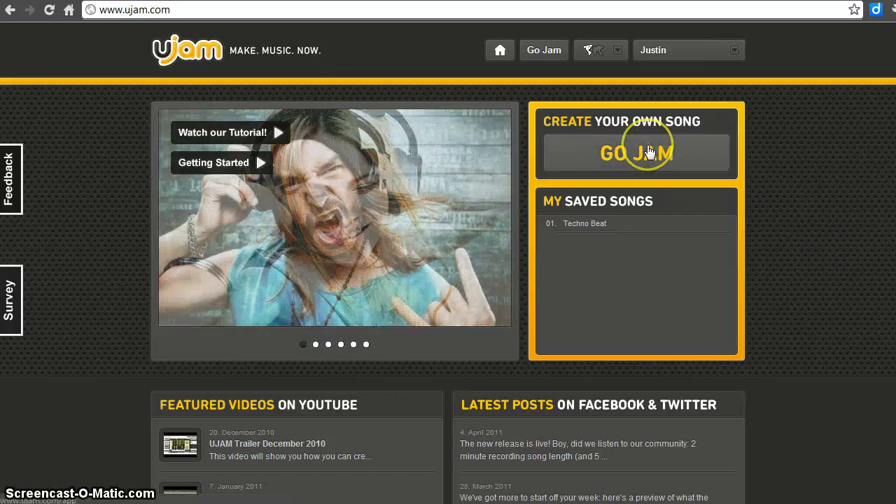
click(649, 152)
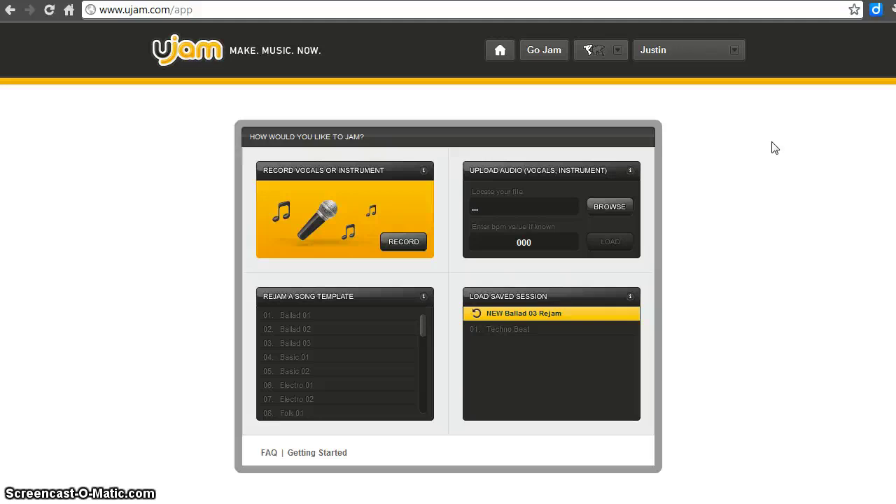
Preview the Basic 02 and Folk 01 song templates
click(390, 140)
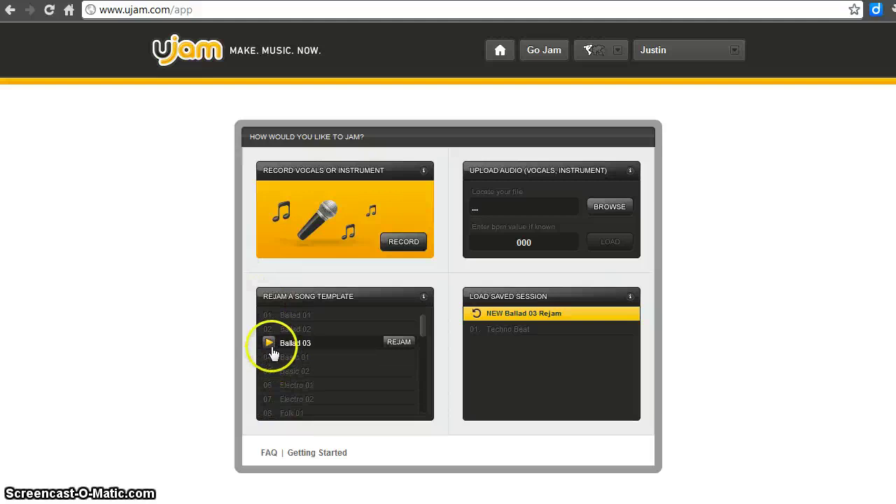
scroll(272, 346, down, 1)
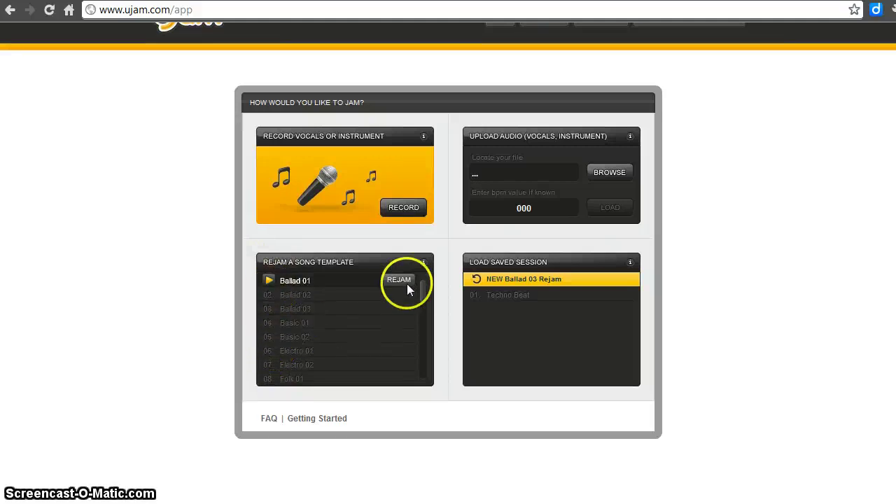
drag(421, 289, 422, 303)
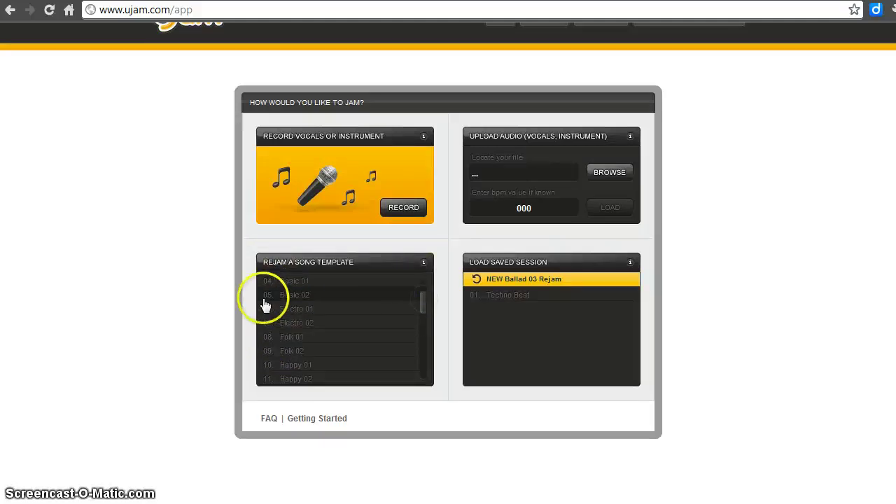
click(267, 295)
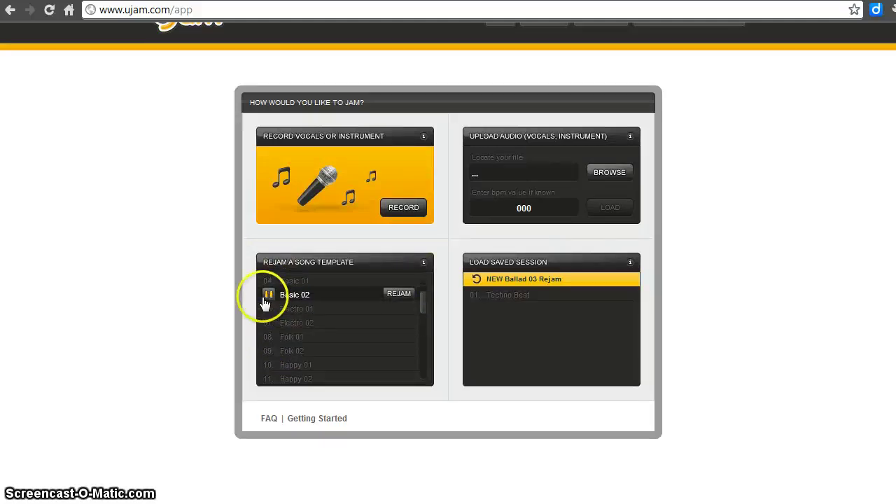
click(271, 339)
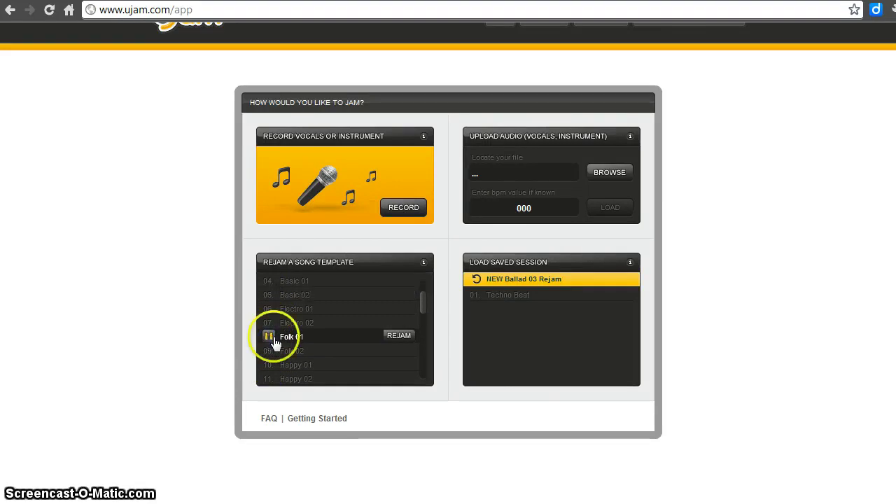
Preview the Rock 01 song template and load it as a new rejam
mouse_move(426, 335)
mouse_down()
mouse_move(424, 305)
mouse_move(422, 330)
mouse_up()
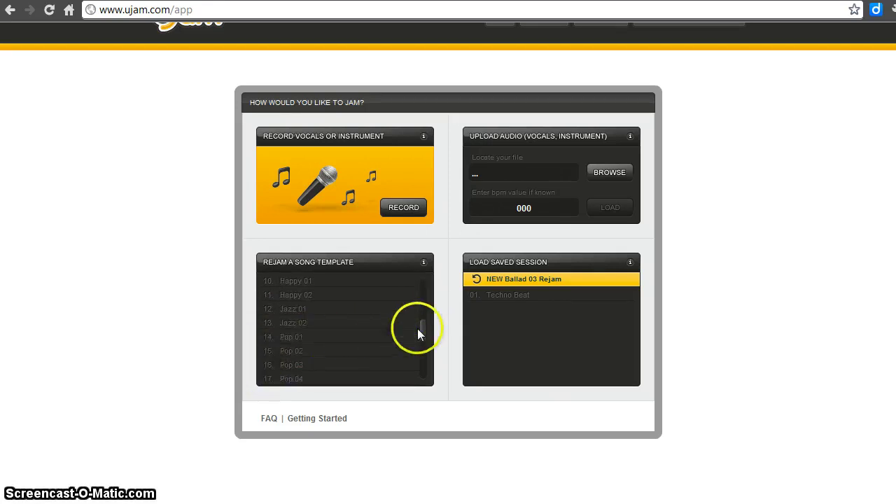
drag(419, 327, 422, 354)
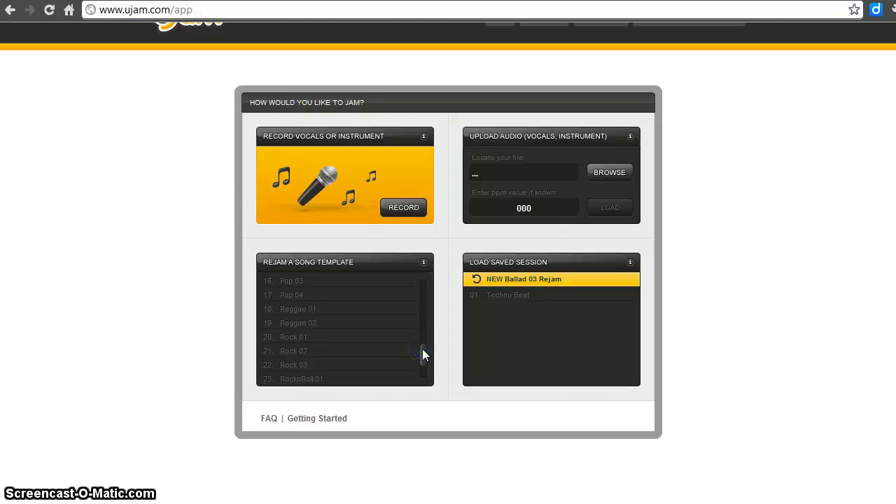
click(270, 337)
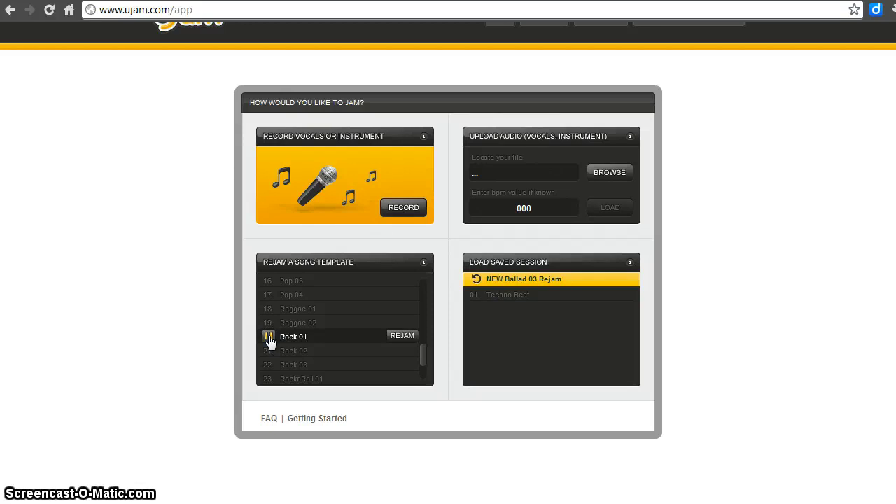
click(401, 353)
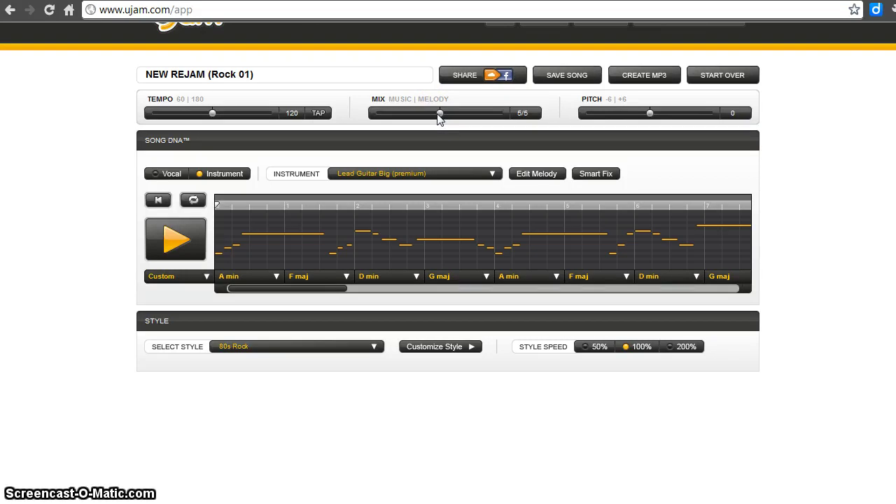
drag(665, 114, 651, 115)
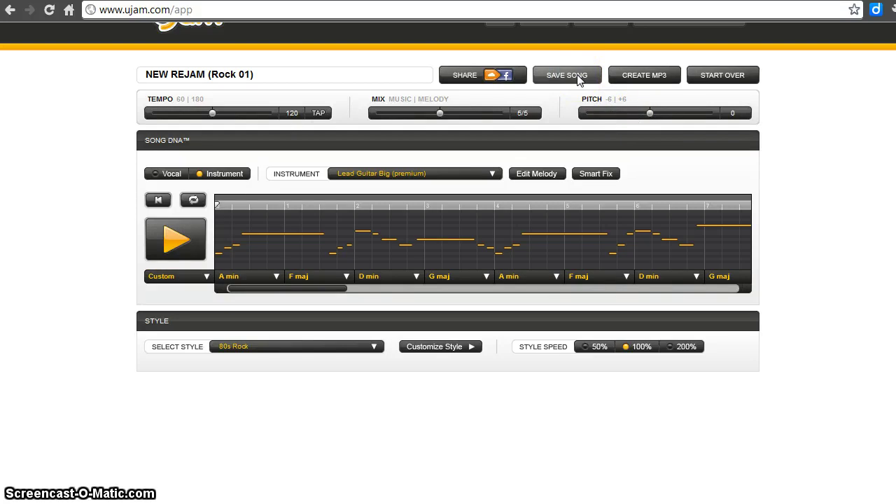
click(641, 76)
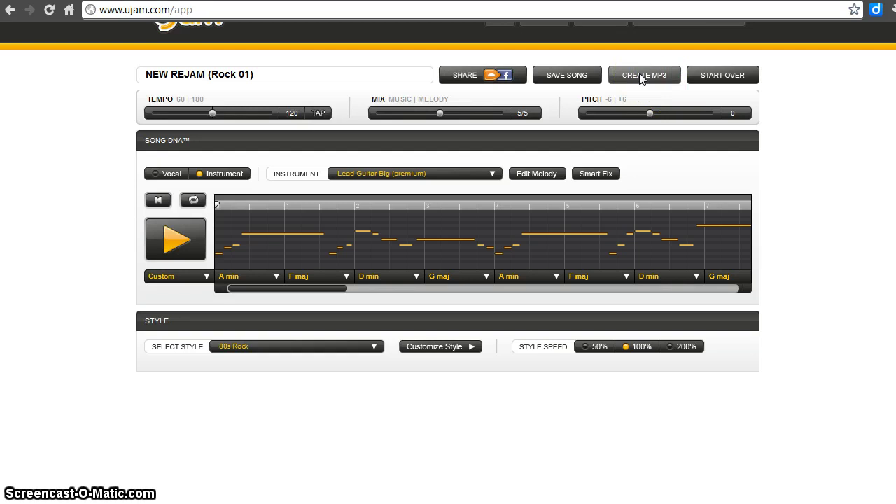
click(724, 83)
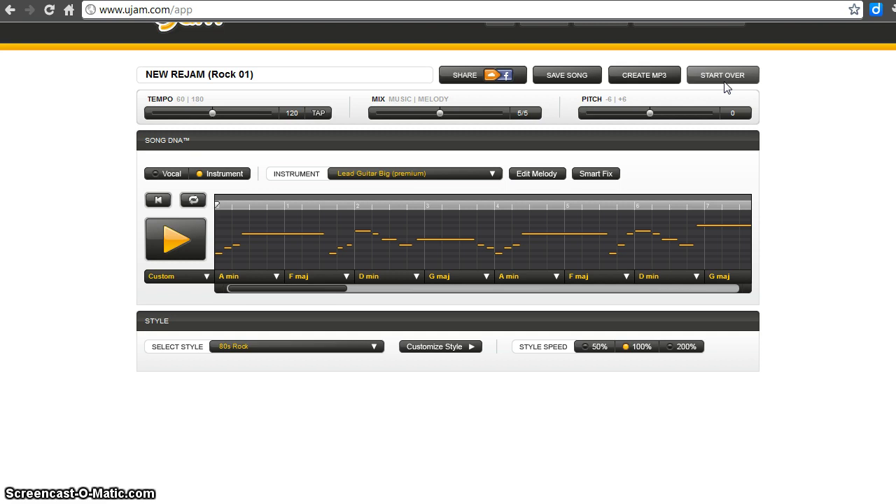
Play the opening bars of the rejam in its original 80s Rock style and stop playback
click(187, 243)
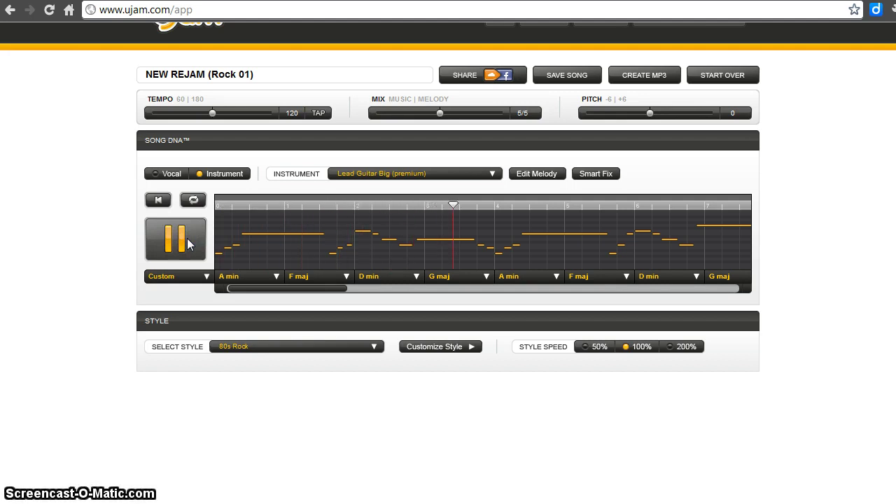
click(175, 239)
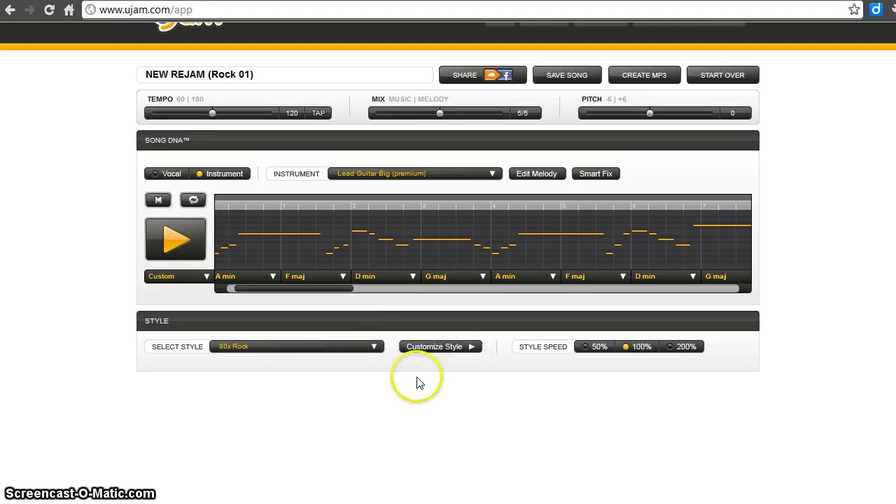
Look through the available styles and inspect the instruments that make up the 80s Rock style
click(380, 350)
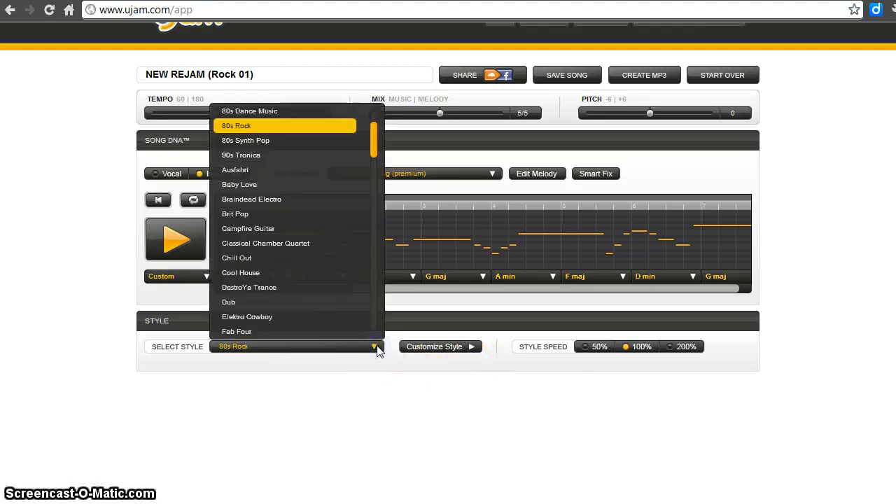
drag(371, 136, 374, 114)
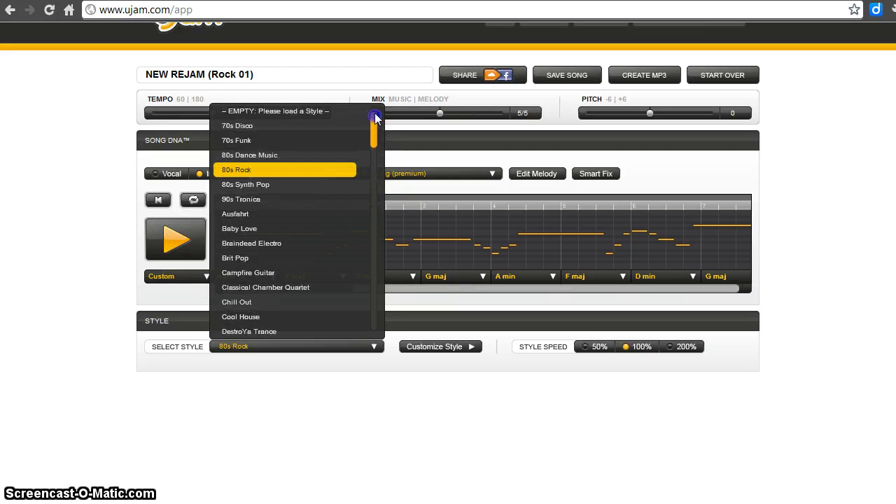
click(377, 348)
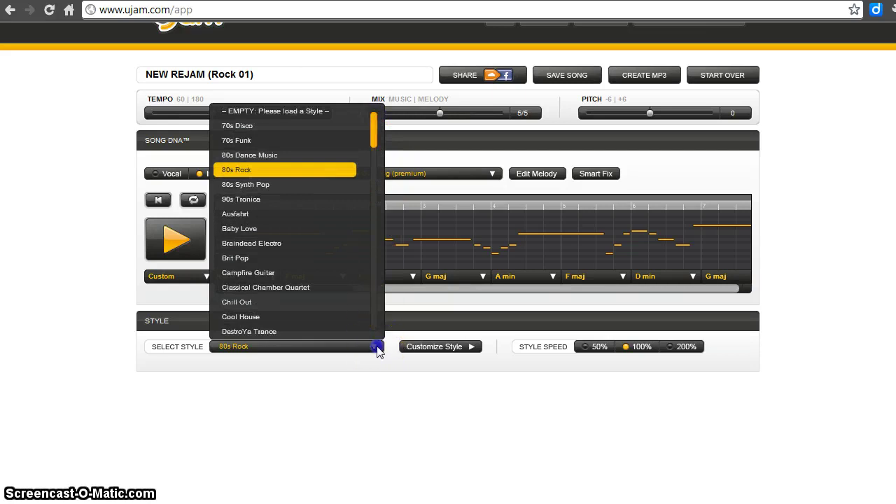
click(474, 346)
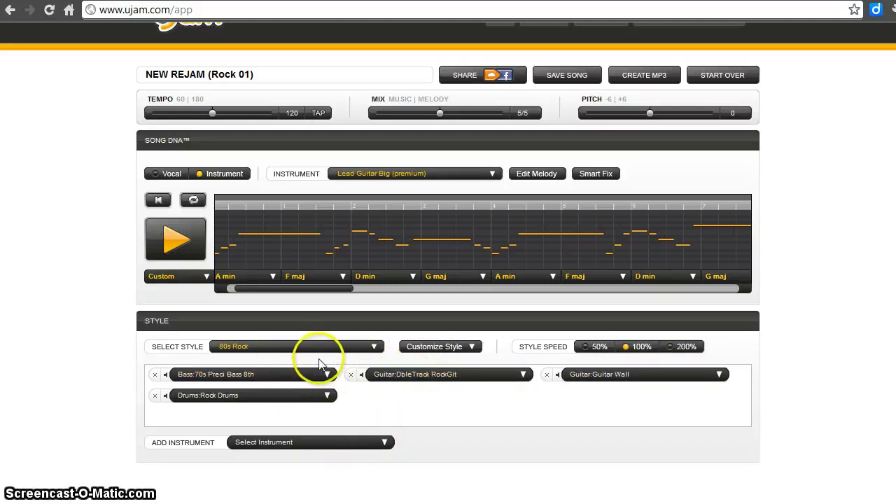
click(470, 346)
Change the song's style to Hard Rock and play the opening bars to hear it
click(374, 345)
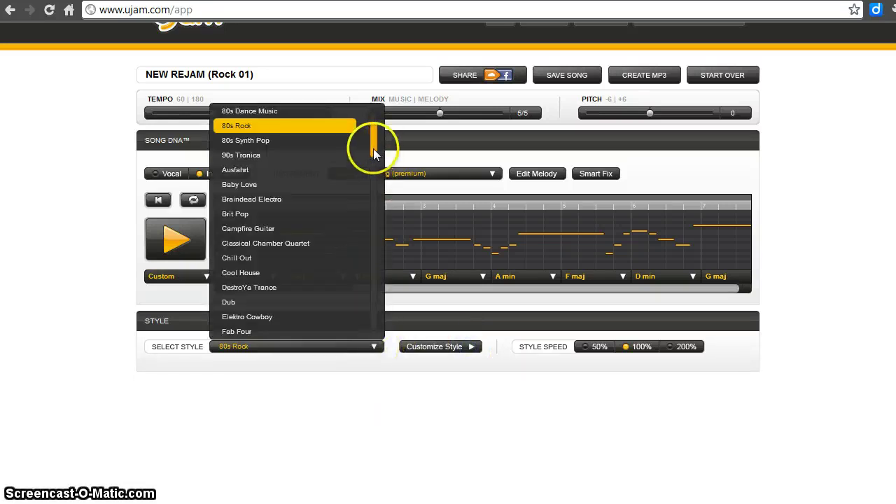
drag(370, 147, 370, 201)
click(239, 213)
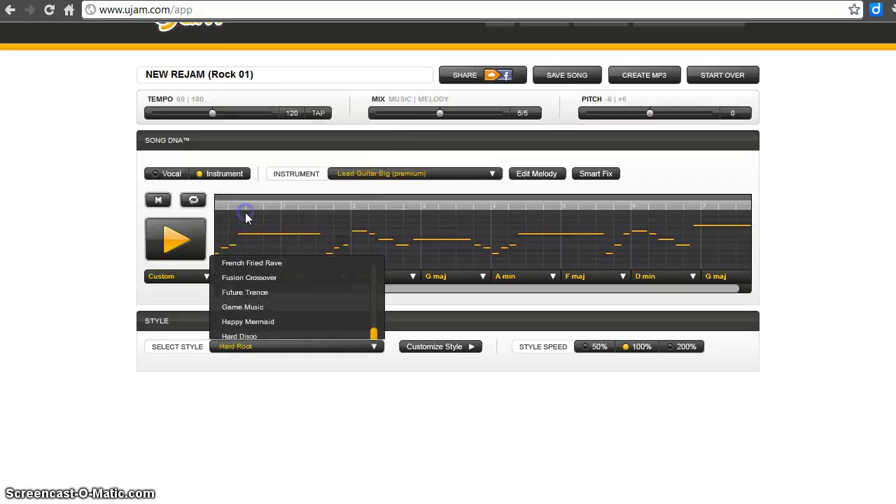
click(175, 238)
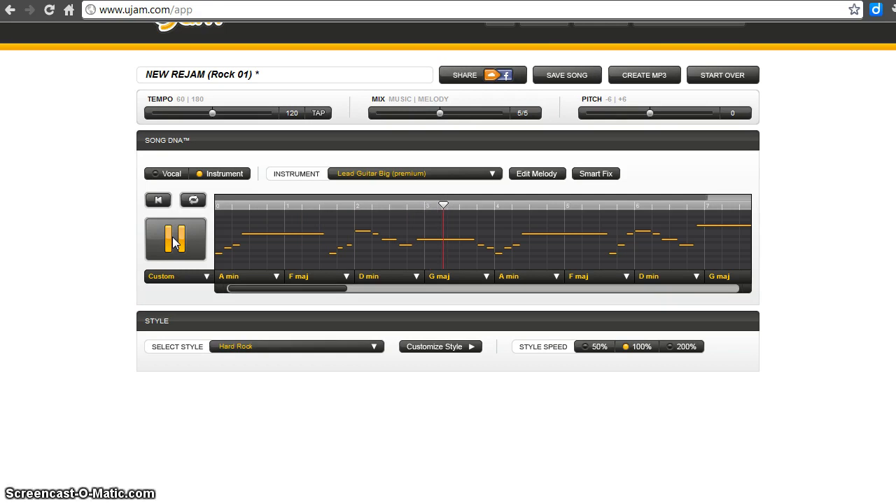
click(175, 241)
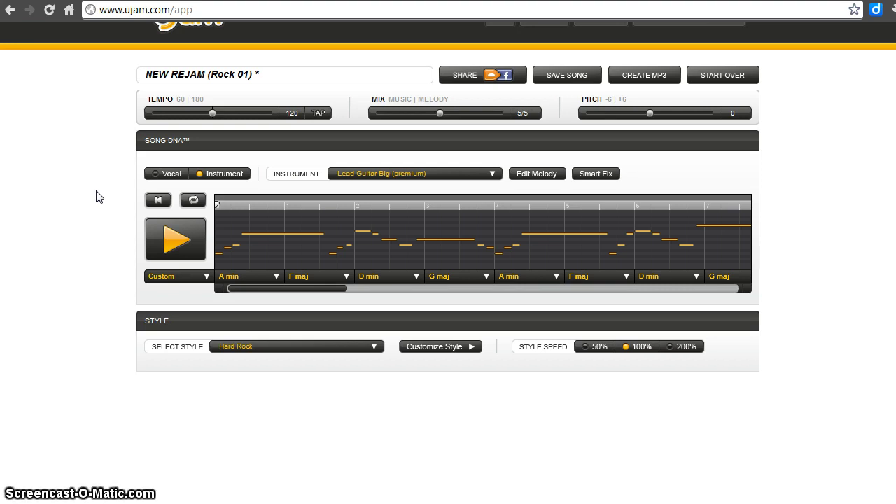
Change the melody instrument to Lead Guitar and play the opening bars to hear it
click(501, 176)
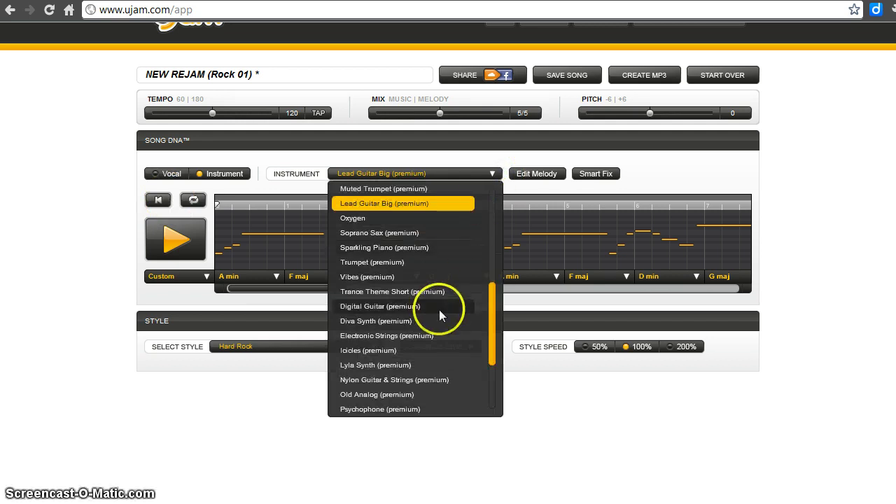
drag(504, 336, 495, 222)
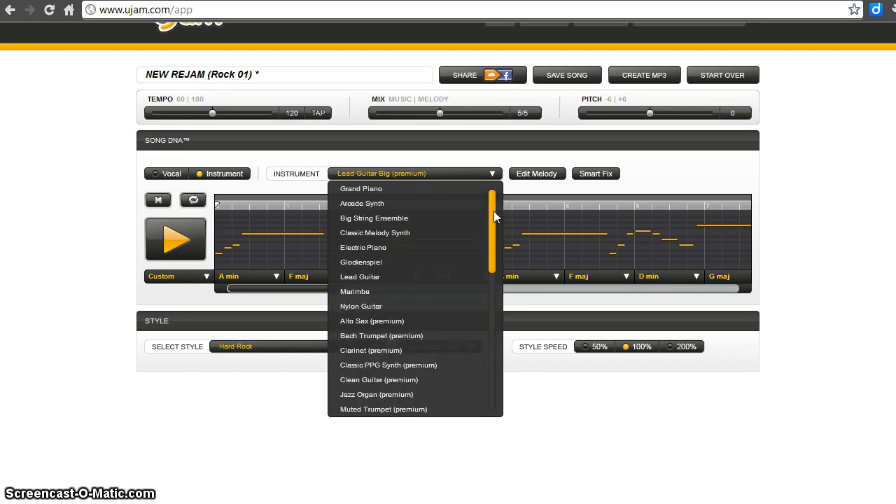
click(386, 277)
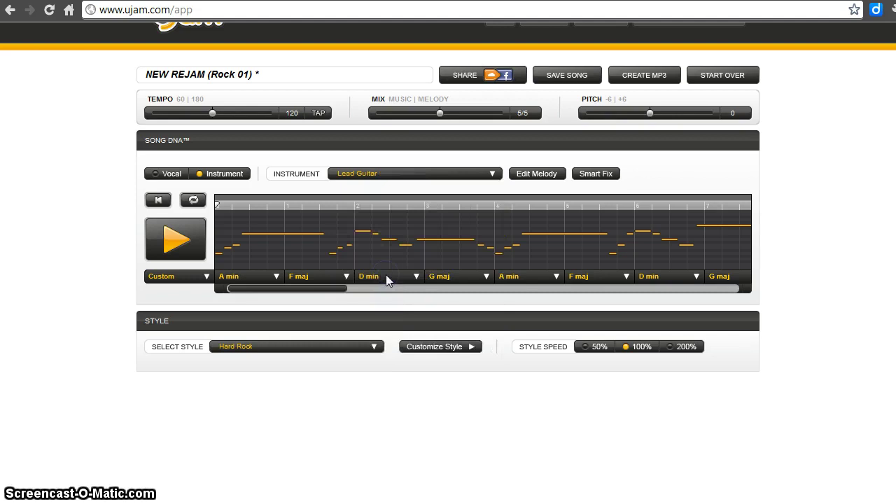
click(390, 273)
click(174, 244)
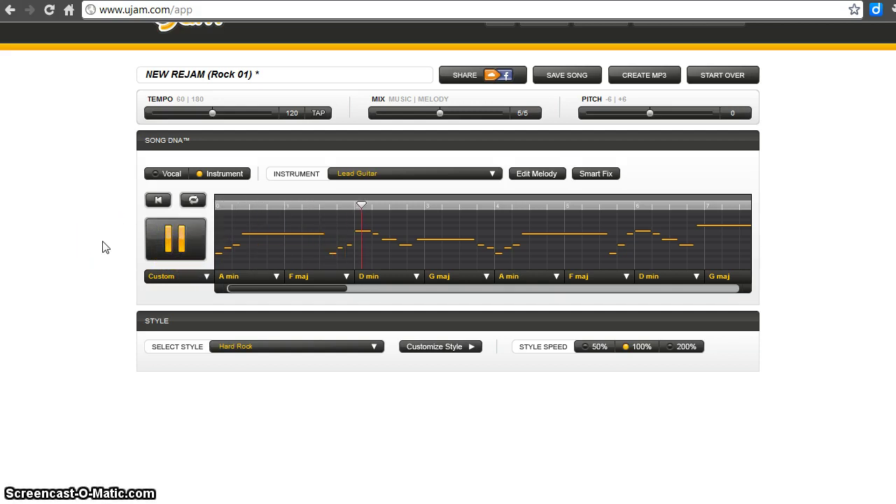
click(148, 245)
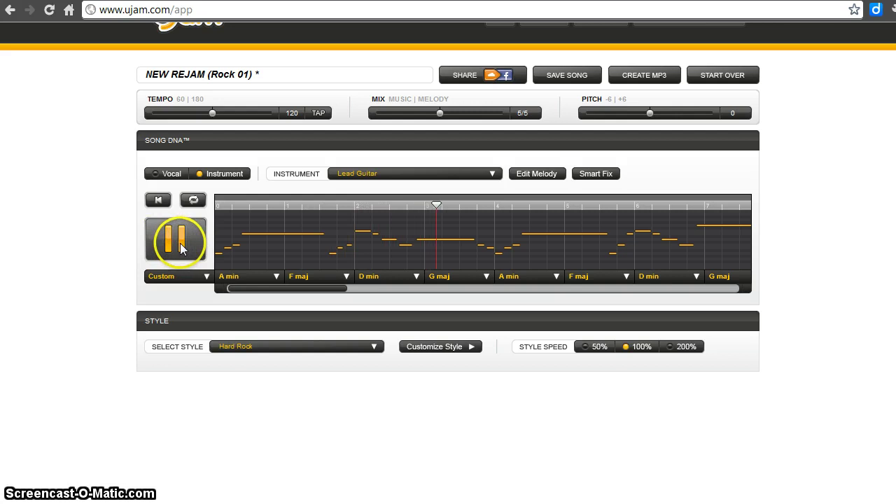
click(179, 250)
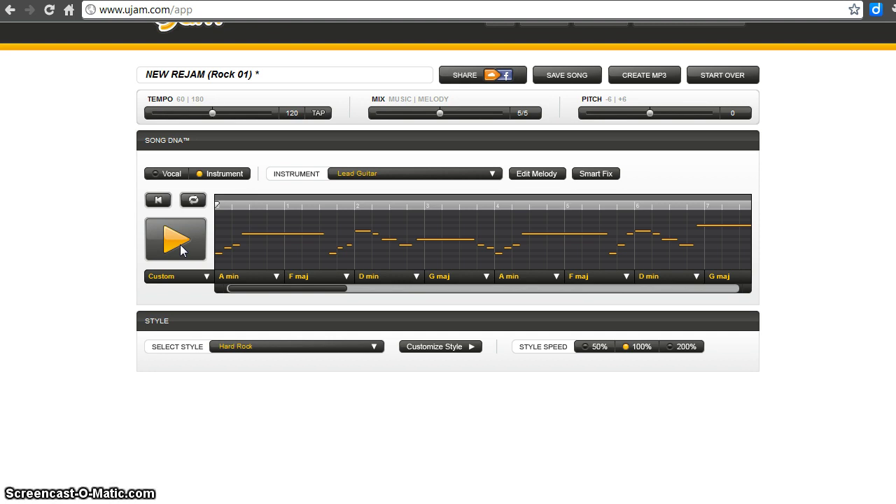
Set the song's tempo to 170
click(205, 137)
drag(213, 114, 262, 115)
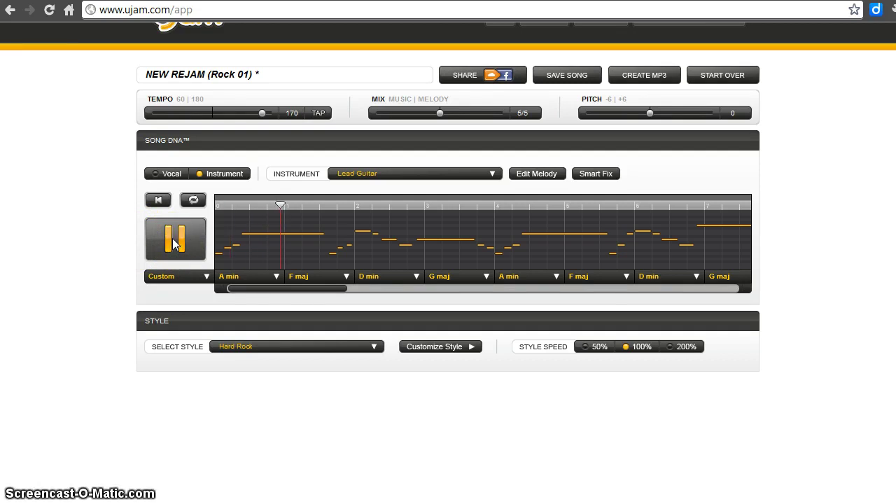
Play the opening bars to hear the song at the new tempo, and stop playback
click(175, 238)
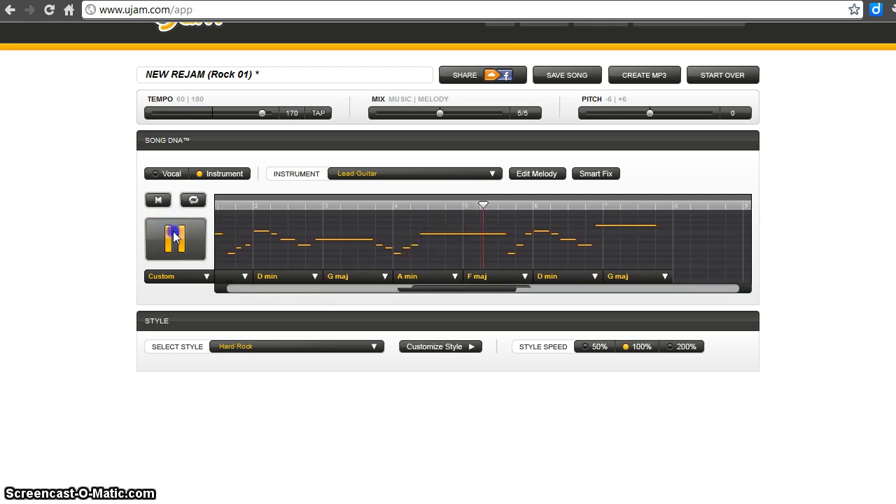
click(175, 238)
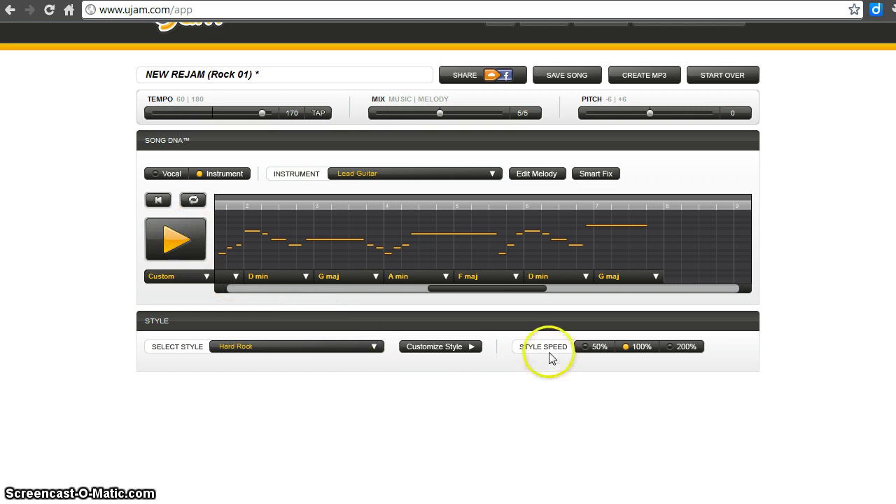
Set the style speed to 50% and play the song from the beginning to hear it
click(596, 348)
click(157, 201)
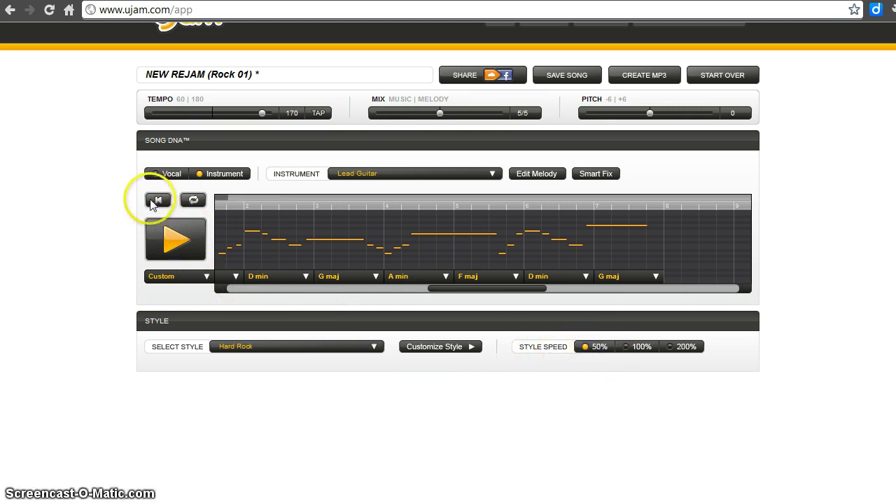
click(157, 201)
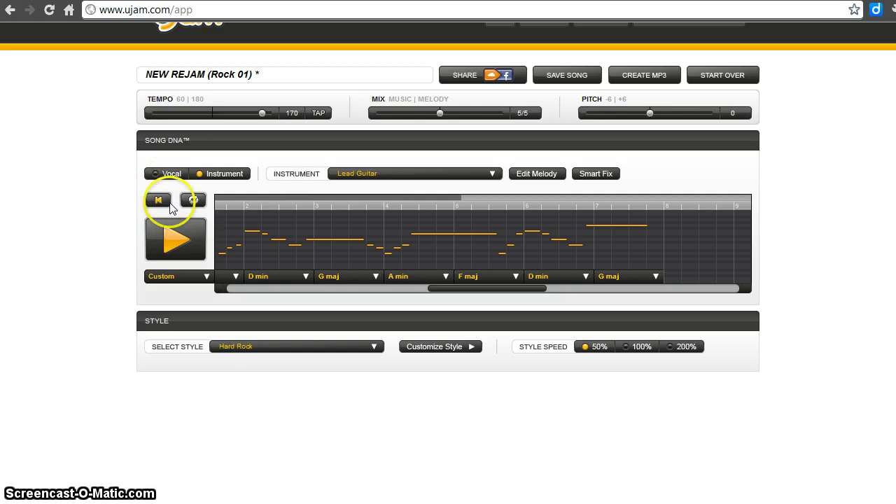
click(165, 239)
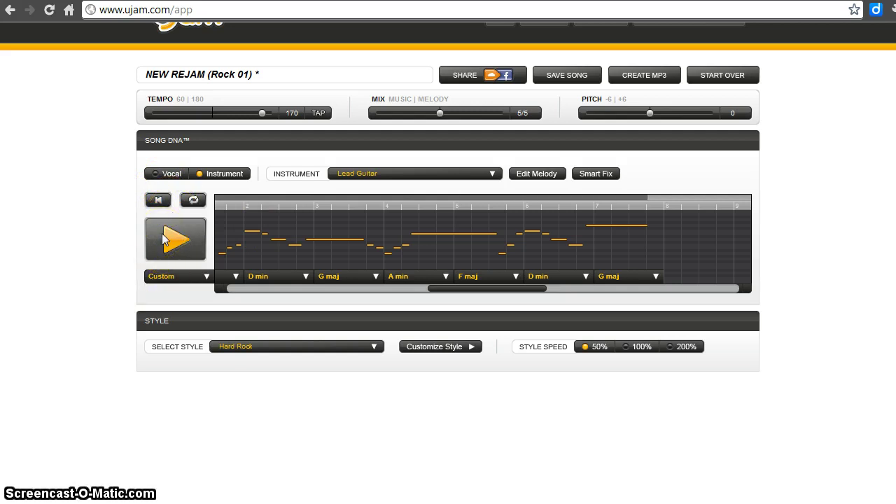
click(163, 238)
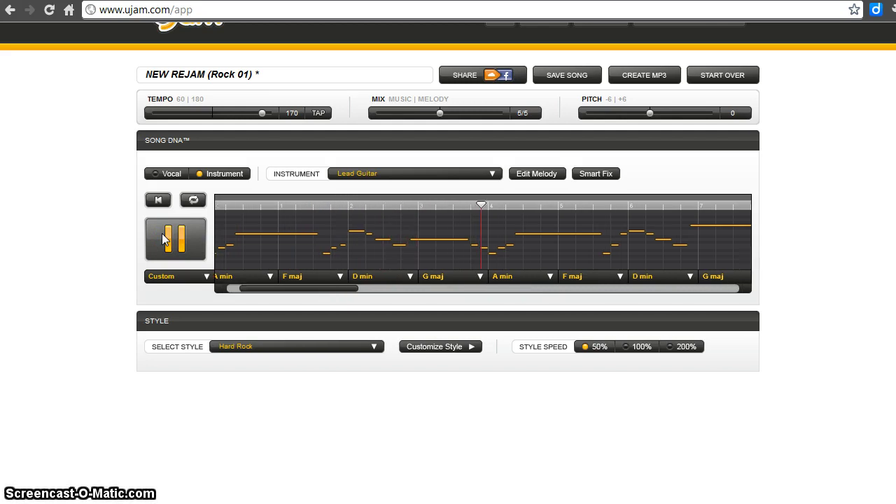
click(162, 237)
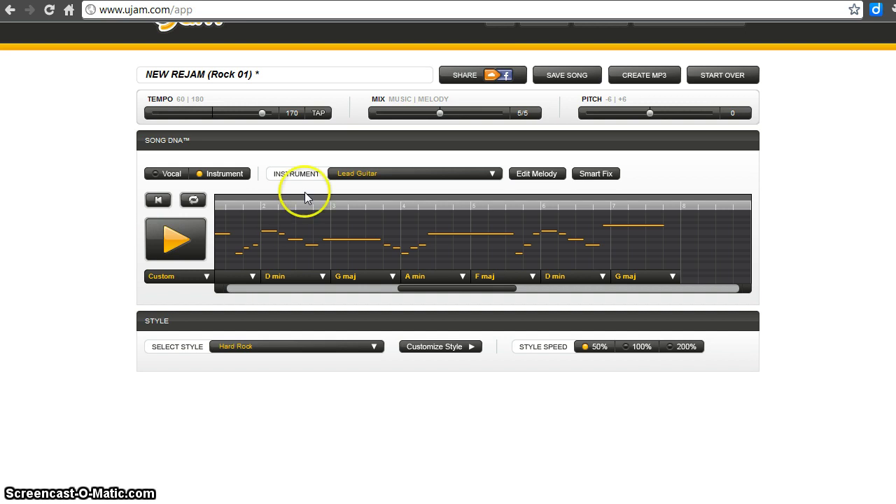
Shift the music/melody mix to 3/7 in favour of the melody and play the opening bars to hear it
drag(440, 113, 466, 116)
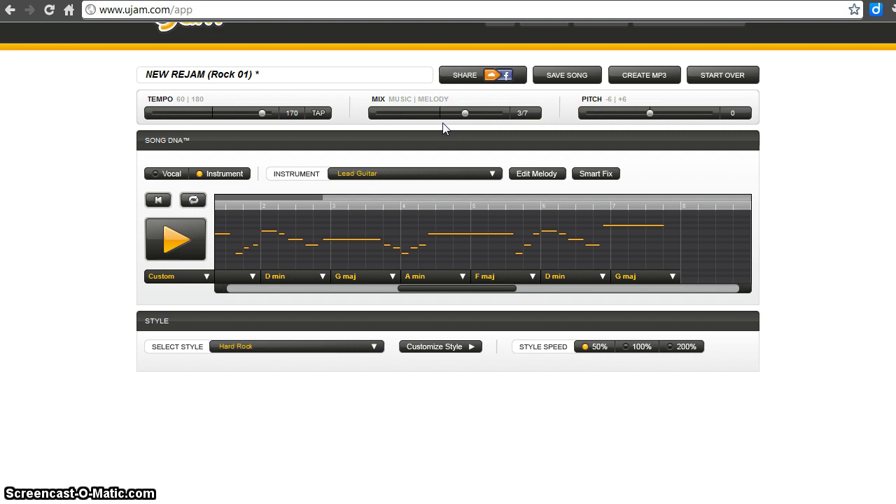
click(175, 238)
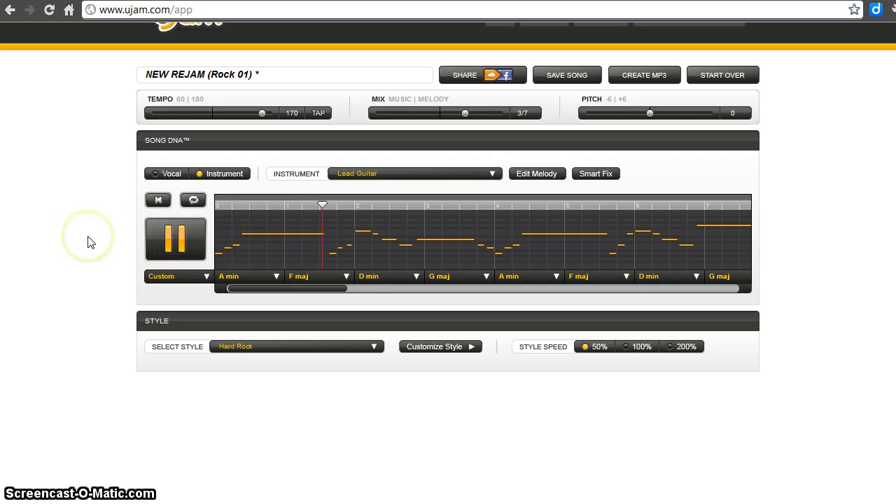
click(172, 242)
click(143, 241)
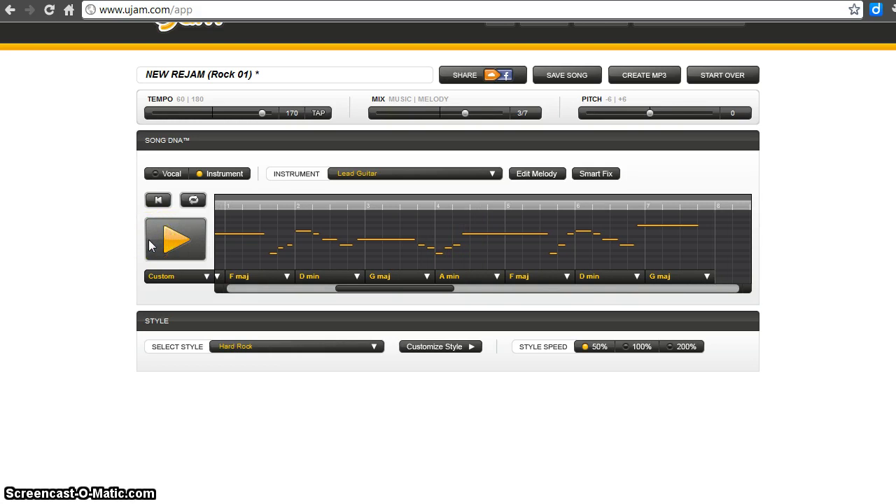
click(142, 235)
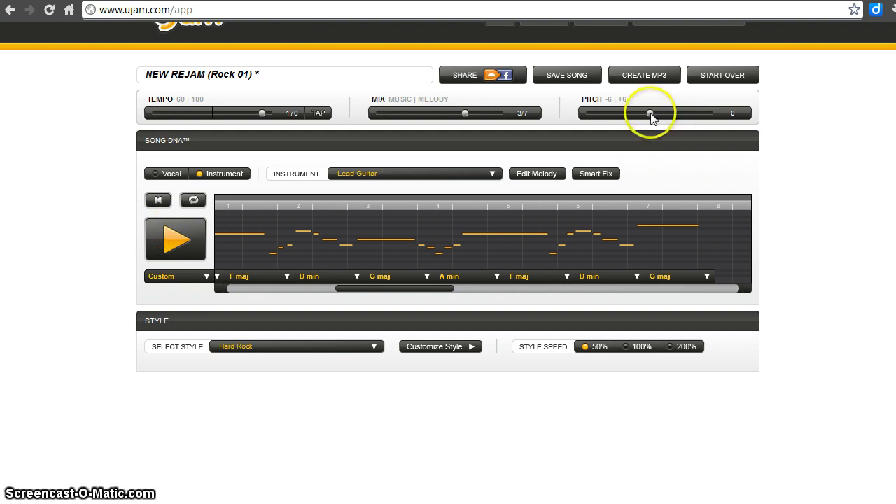
Raise the song's pitch to +3 and play the opening bars to hear it
drag(651, 113, 682, 117)
click(175, 241)
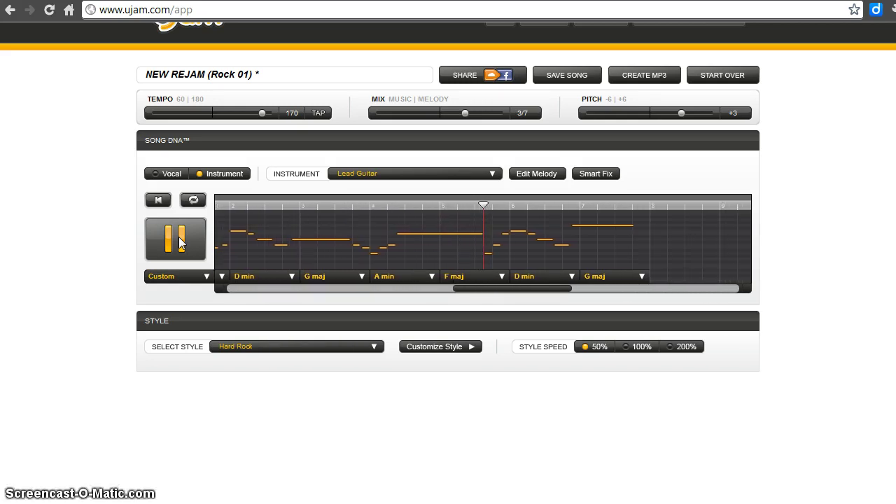
click(179, 242)
click(110, 236)
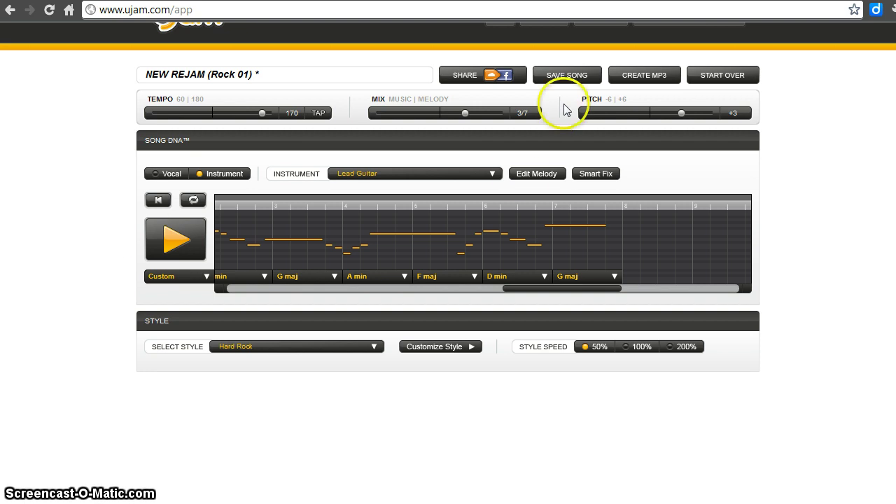
Save the song under the name Guitar Solo
click(583, 77)
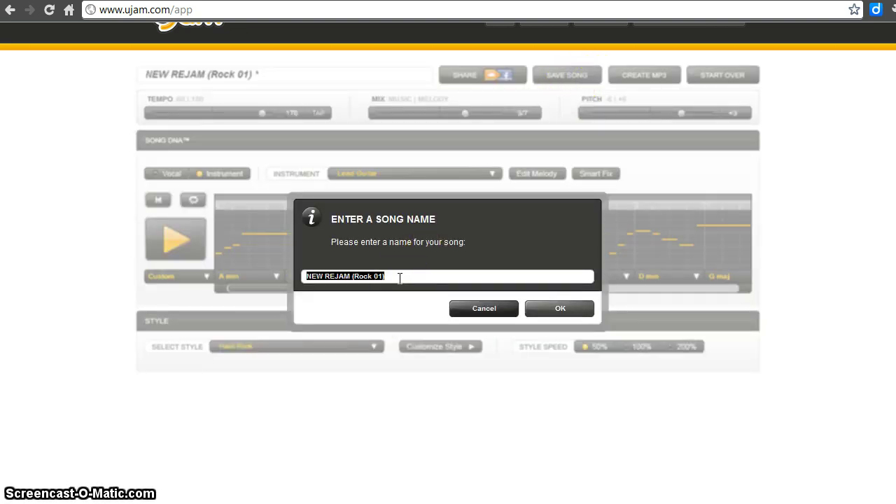
text(Go)
key(BackSpace)
text(utitar)
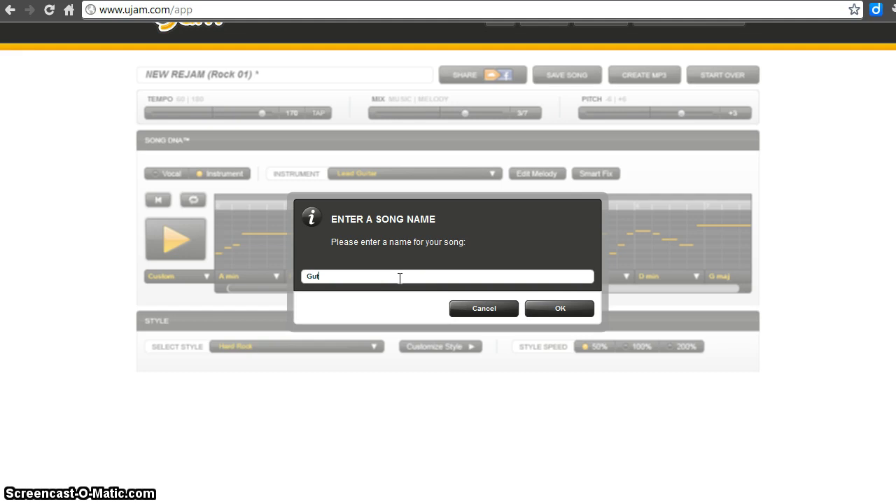
key(BackSpace)
key(BackSpace)
key(BackSpace)
key(BackSpace)
key(BackSpace)
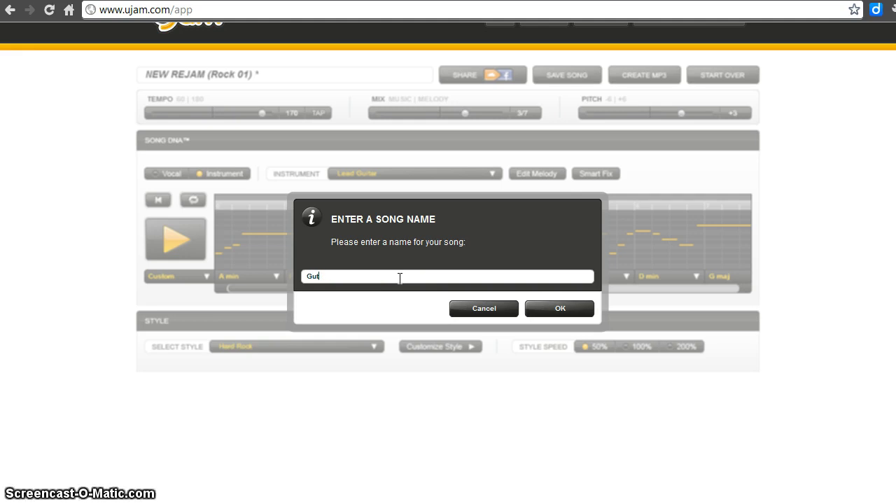
text(itar Solo)
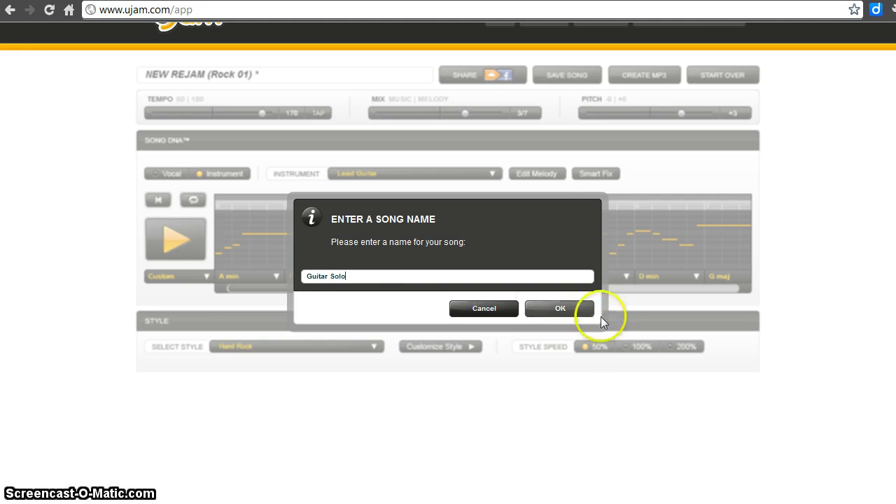
click(579, 313)
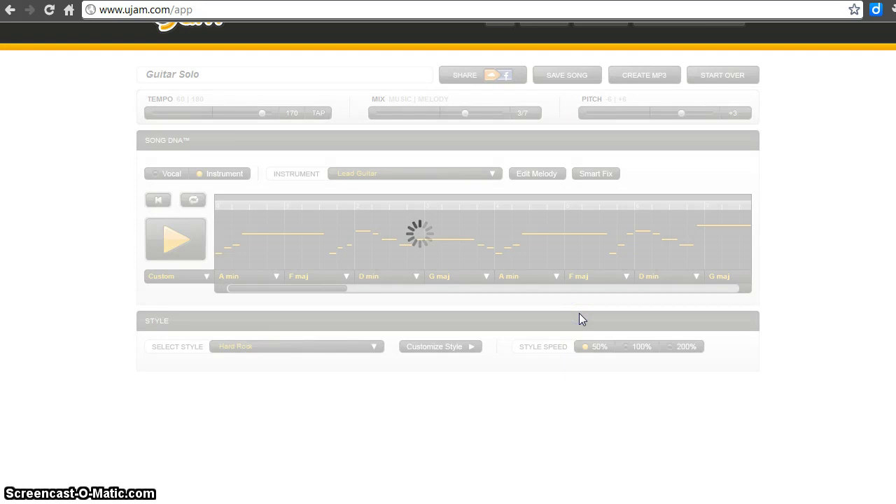
click(464, 213)
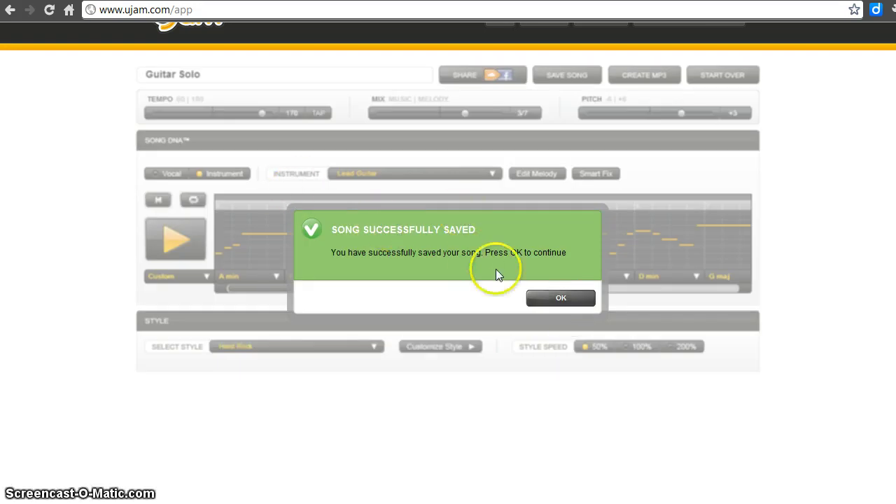
click(560, 298)
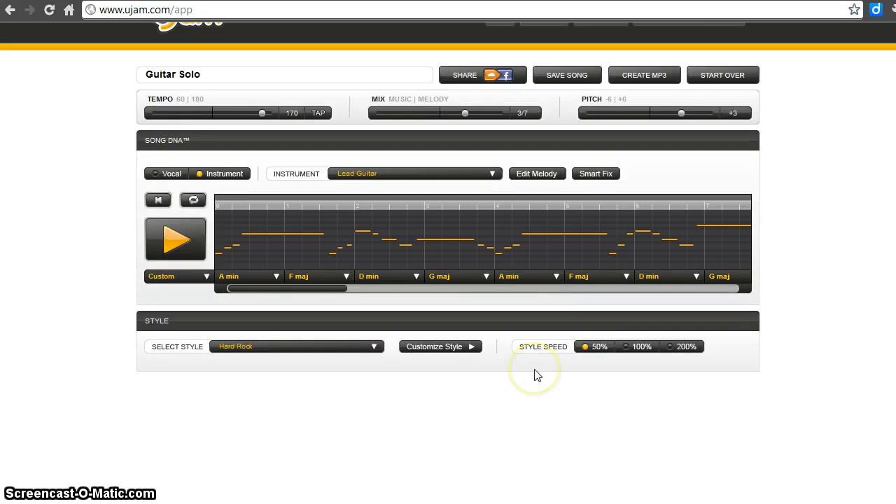
Start over from the saved song to return to the choice of recording, uploading, rejamming or loading a session
click(723, 79)
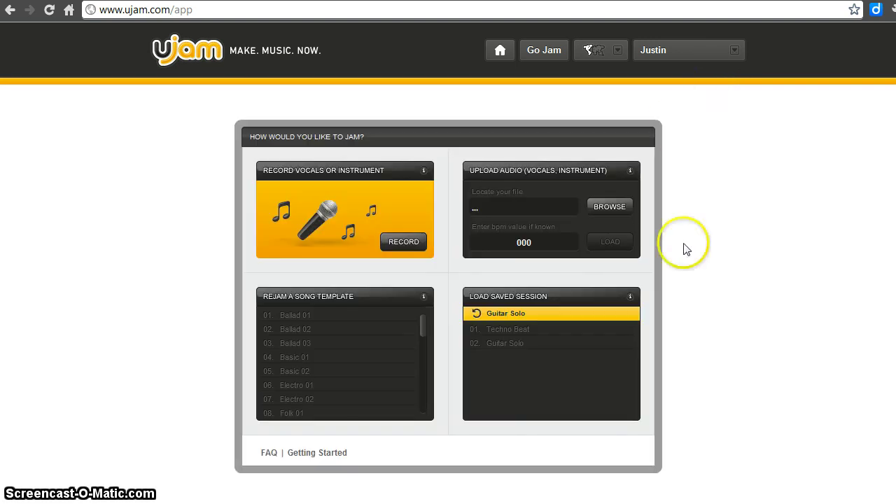
click(542, 362)
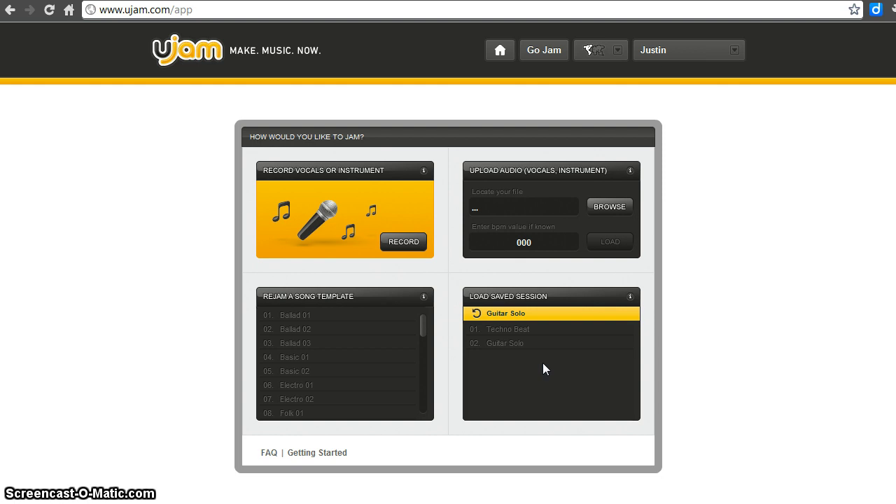
click(622, 214)
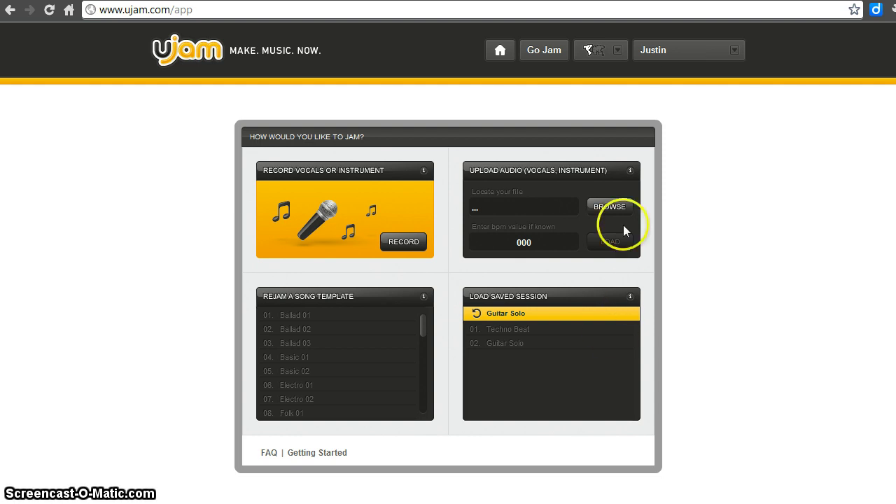